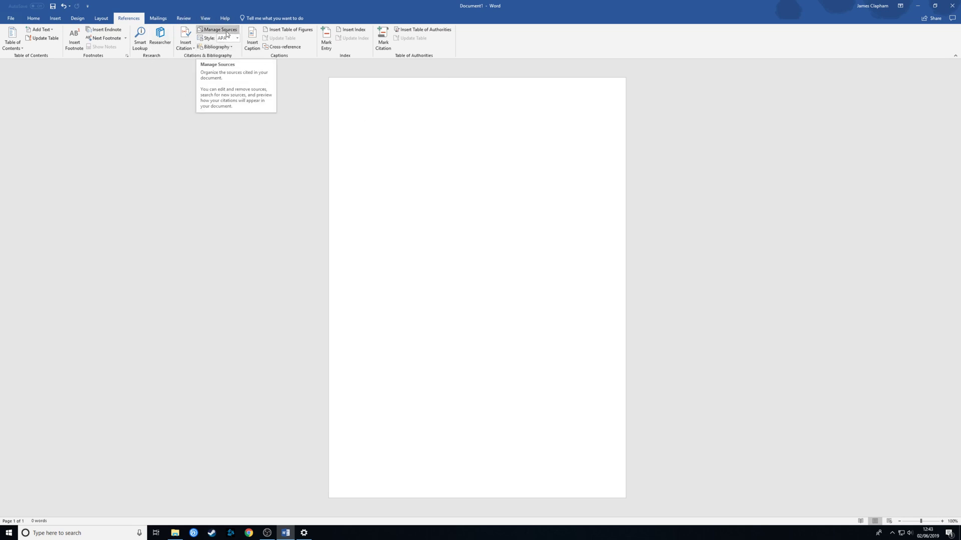
Open Source Manager from the References tab
{"action": "left_click", "coordinate": [227, 33]}
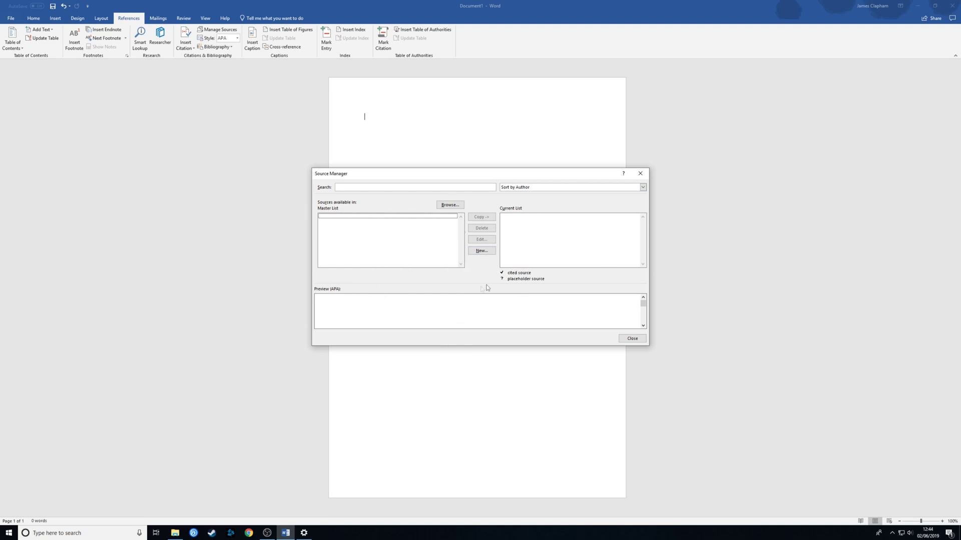
Start a new source in Source Manager and keep Book as its source type
{"action": "left_click", "coordinate": [481, 251]}
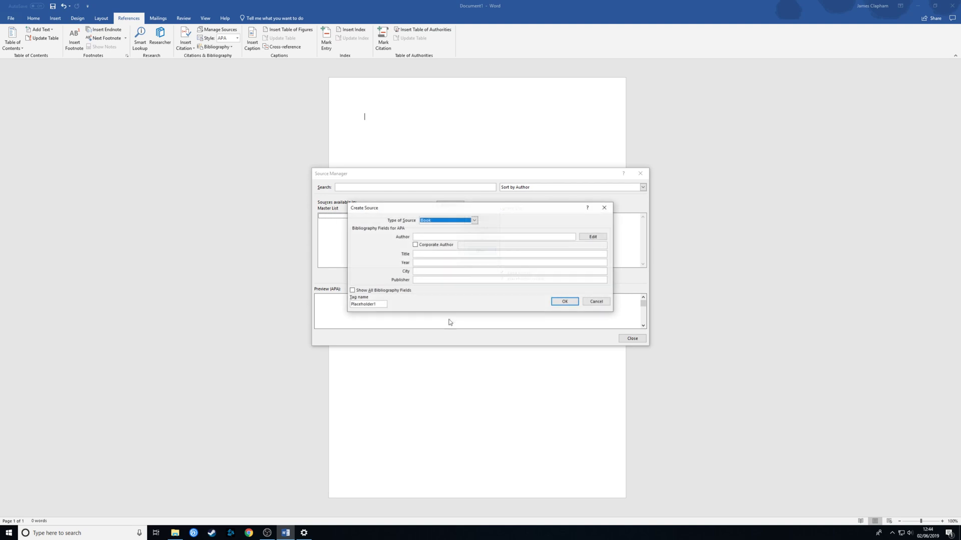
{"action": "left_click", "coordinate": [474, 220]}
{"action": "left_click_drag", "start_coordinate": [474, 236], "coordinate": [460, 243]}
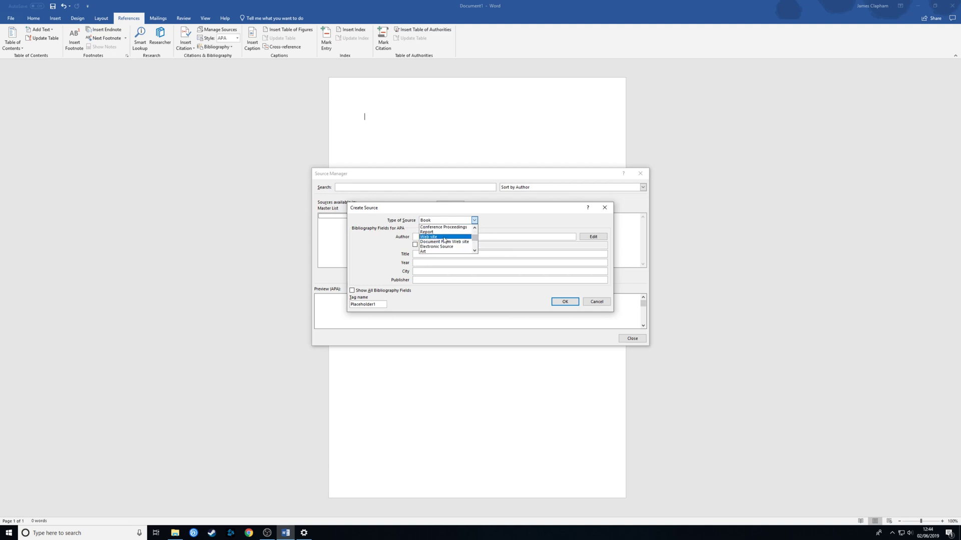
{"action": "left_click_drag", "start_coordinate": [476, 244], "coordinate": [475, 230]}
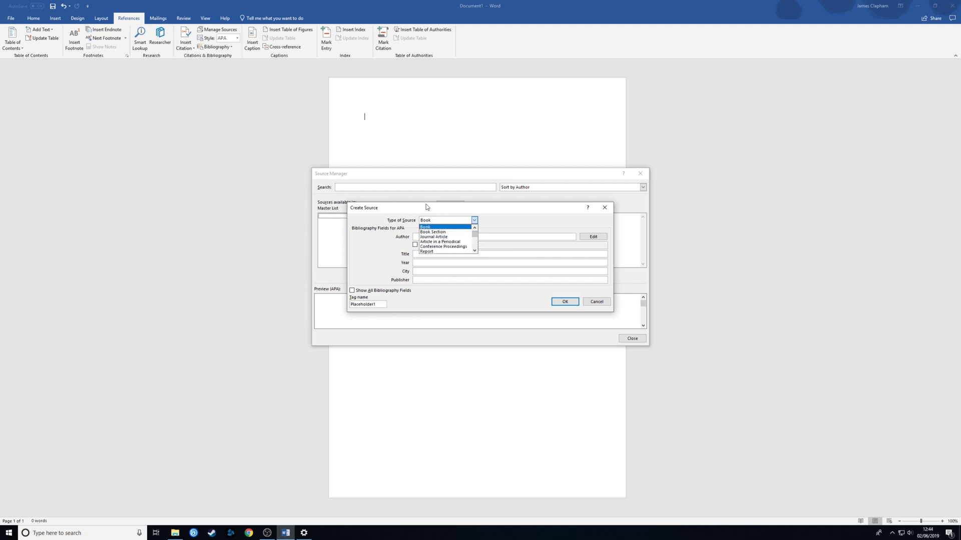
{"action": "left_click", "coordinate": [470, 220]}
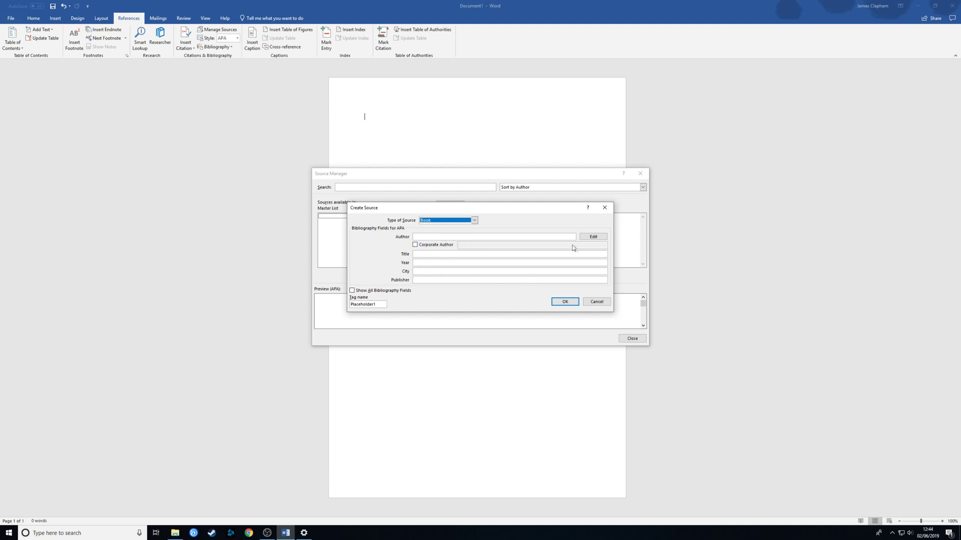
{"action": "left_click", "coordinate": [478, 237]}
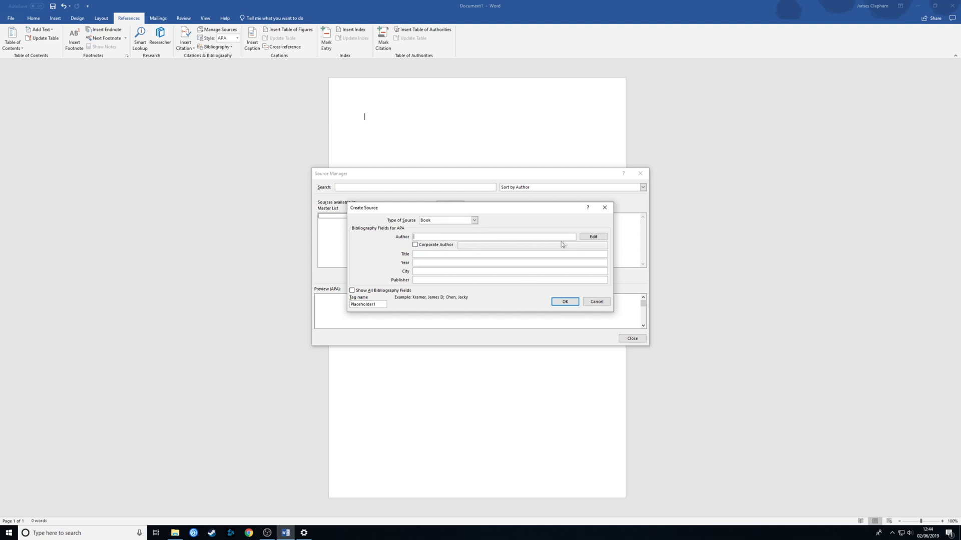
Add the two authors' names to the Book source's Author field and confirm
{"action": "left_click", "coordinate": [594, 237]}
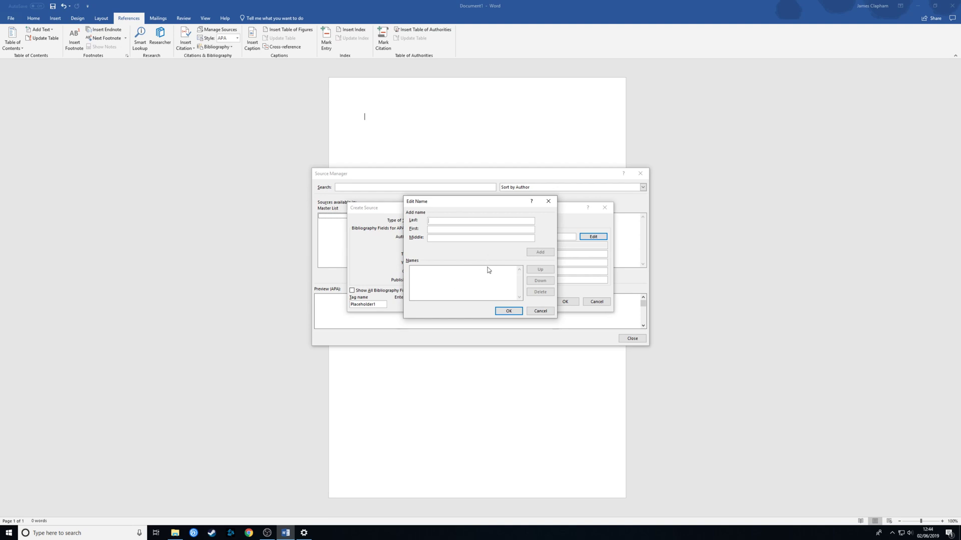
{"action": "type", "text": "Smith"}
{"action": "left_click", "coordinate": [545, 252]}
{"action": "type", "text": "Doe"}
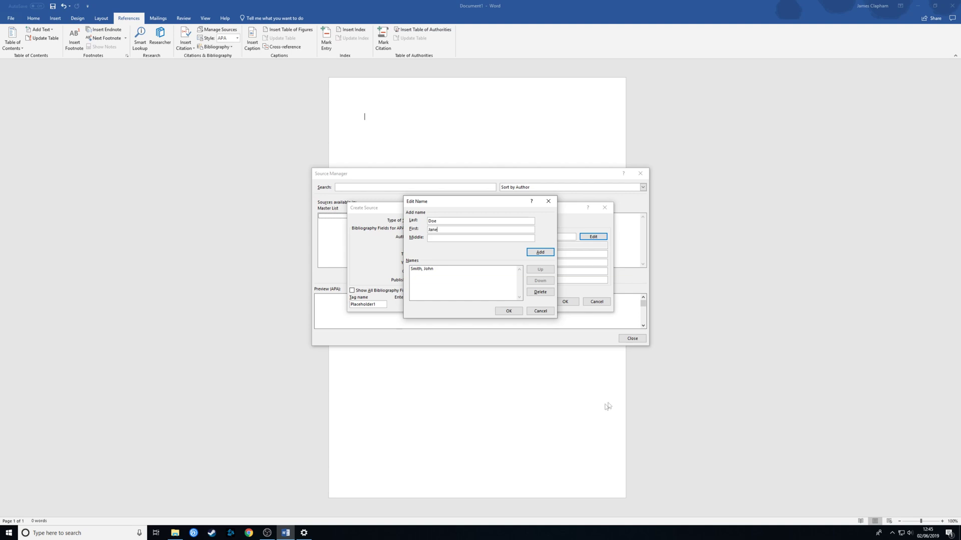
{"action": "left_click", "coordinate": [540, 252]}
{"action": "left_click", "coordinate": [508, 311]}
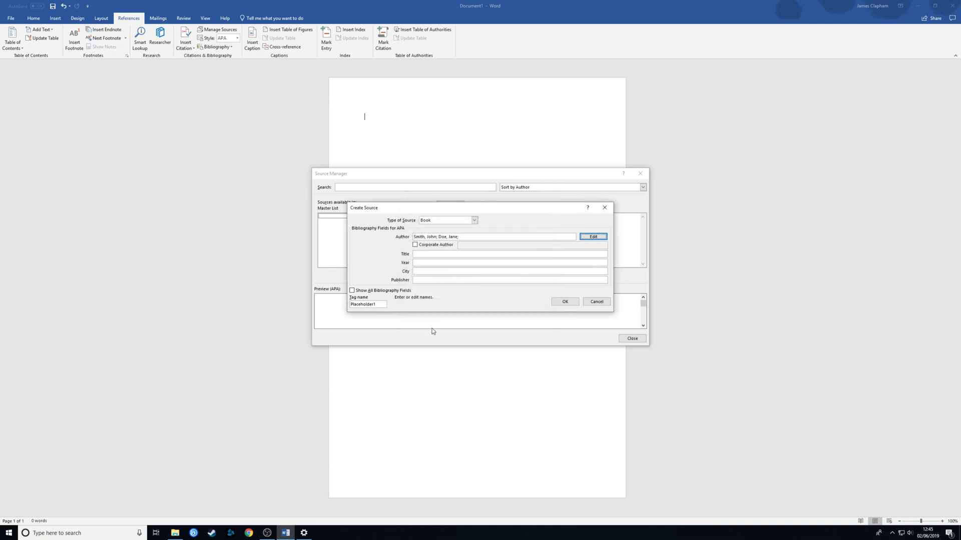
Enter title 'The Biology of Toads', year 1996 and the ABC publisher, then save the source
{"action": "left_click", "coordinate": [440, 254]}
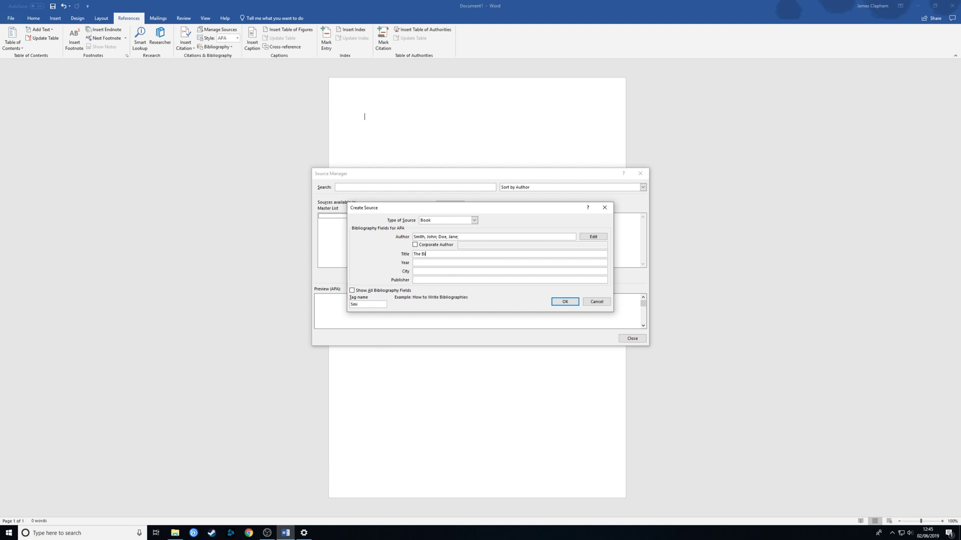
{"action": "type", "text": "The Biology of Toads"}
{"action": "key", "text": "Tab"}
{"action": "key", "text": "Tab"}
{"action": "key", "text": "Tab"}
{"action": "type", "text": "ABC Publishing"}
{"action": "left_click", "coordinate": [565, 303]}
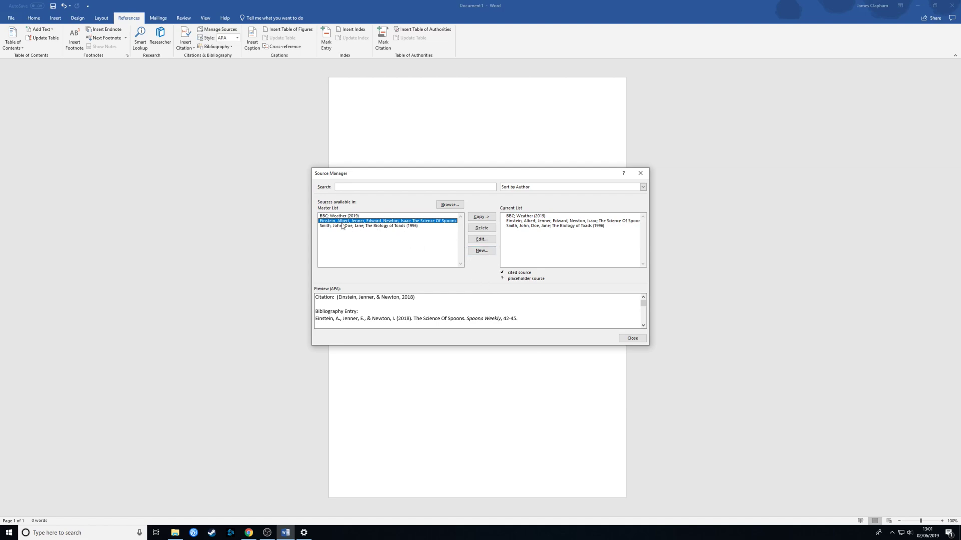
{"action": "left_click", "coordinate": [357, 216]}
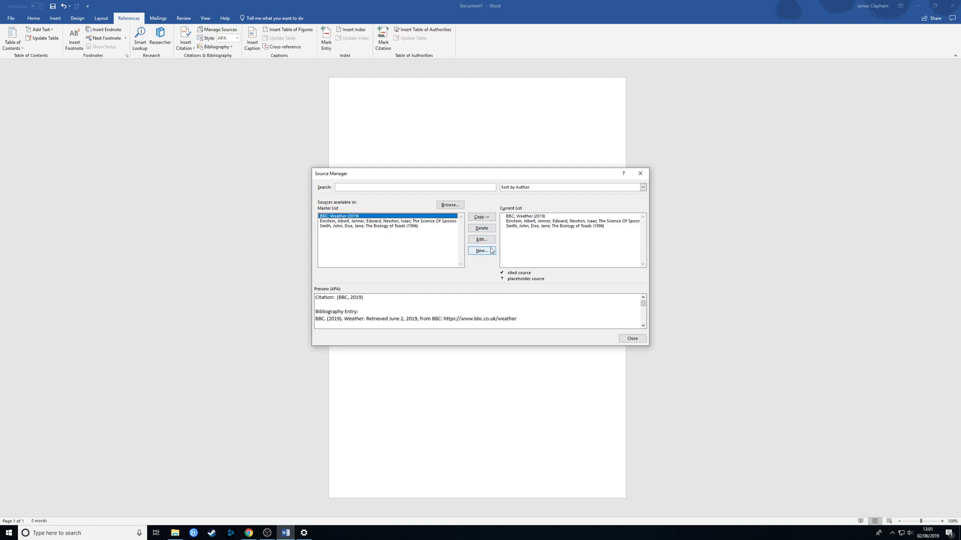
{"action": "left_click", "coordinate": [482, 239]}
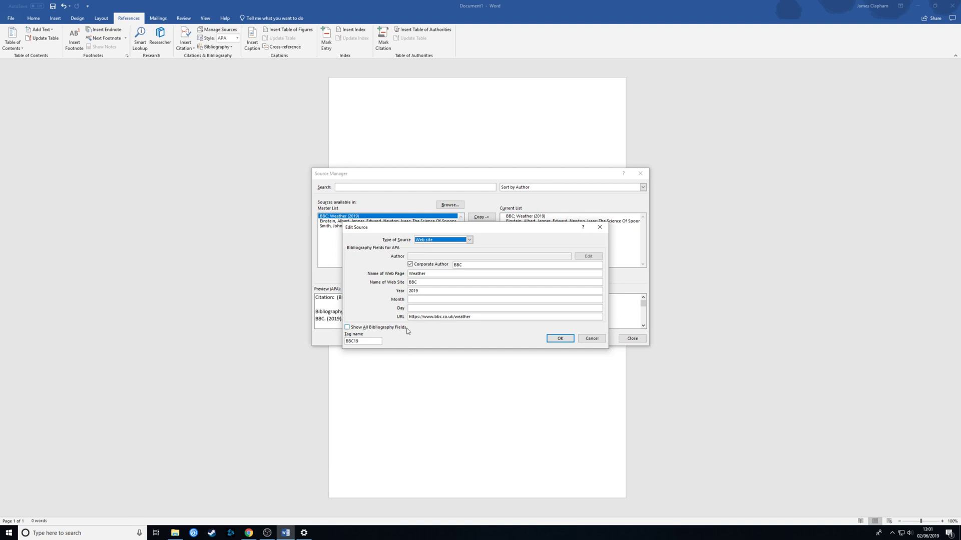
{"action": "left_click", "coordinate": [347, 328]}
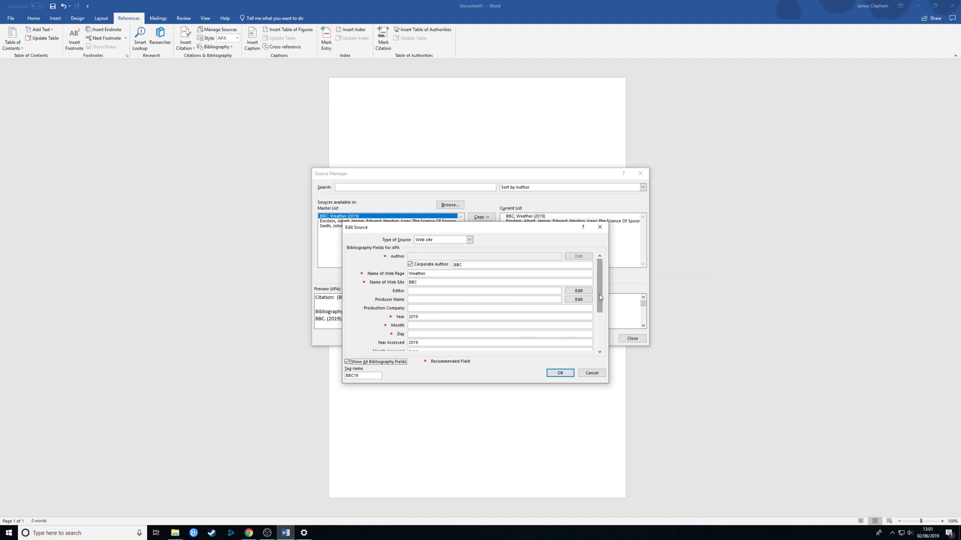
{"action": "left_click_drag", "start_coordinate": [599, 294], "coordinate": [598, 311]}
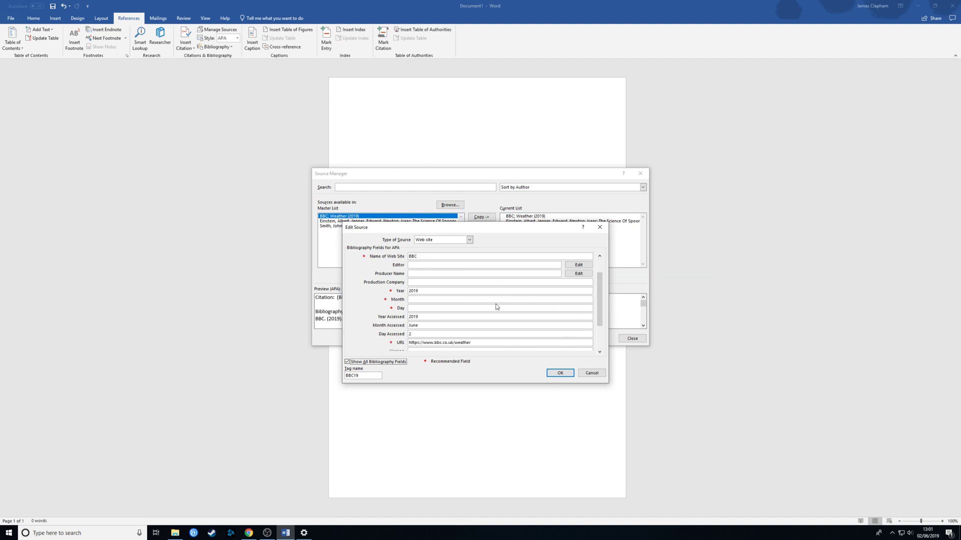
{"action": "left_click_drag", "start_coordinate": [599, 305], "coordinate": [599, 314]}
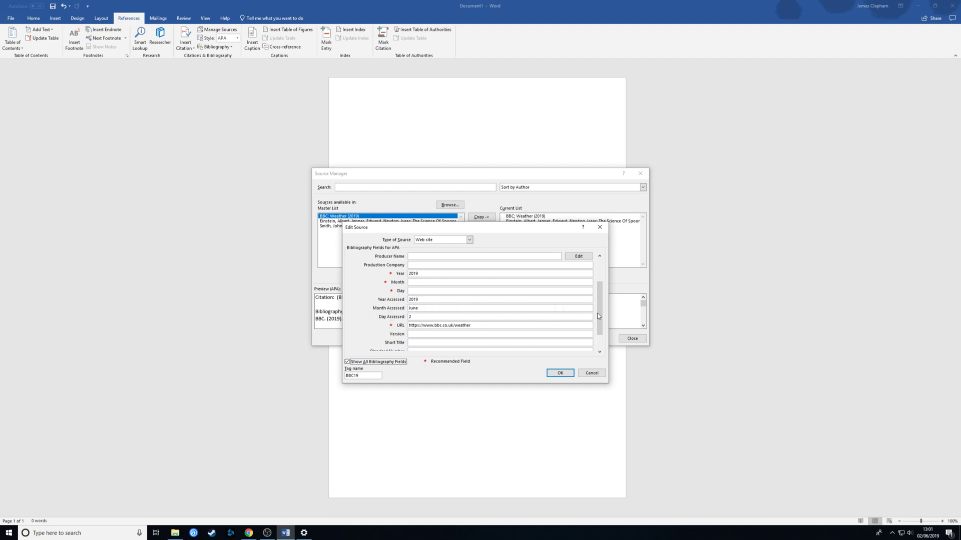
{"action": "left_click_drag", "start_coordinate": [598, 316], "coordinate": [600, 295]}
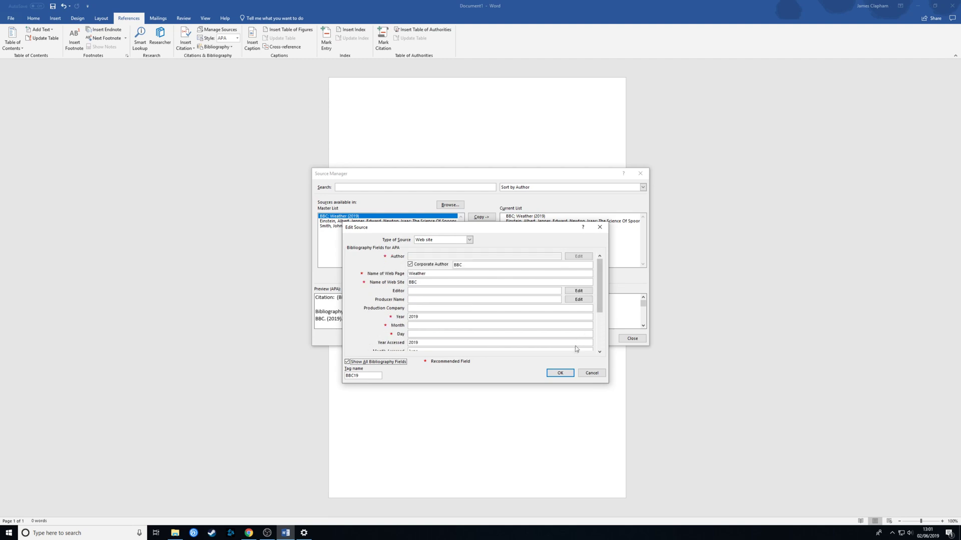
{"action": "left_click", "coordinate": [561, 374]}
Give The Science Of Spoons article volume 3 and issue 12, then close Source Manager
{"action": "left_click", "coordinate": [383, 222]}
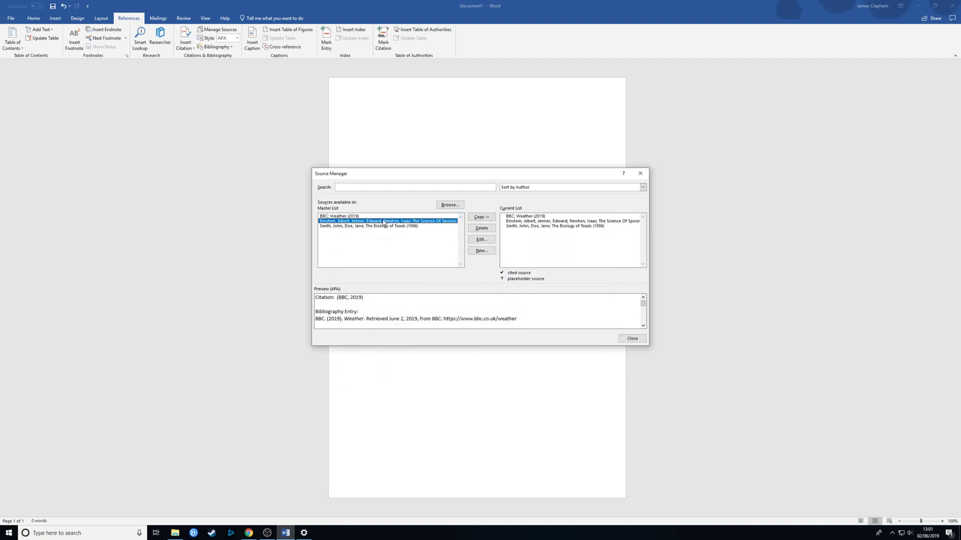
{"action": "left_click", "coordinate": [481, 240]}
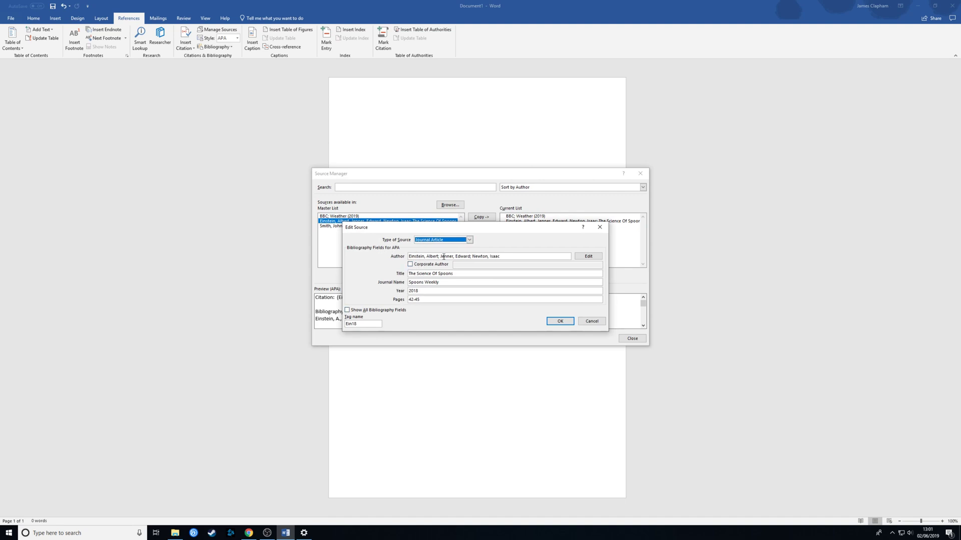
{"action": "left_click", "coordinate": [348, 310]}
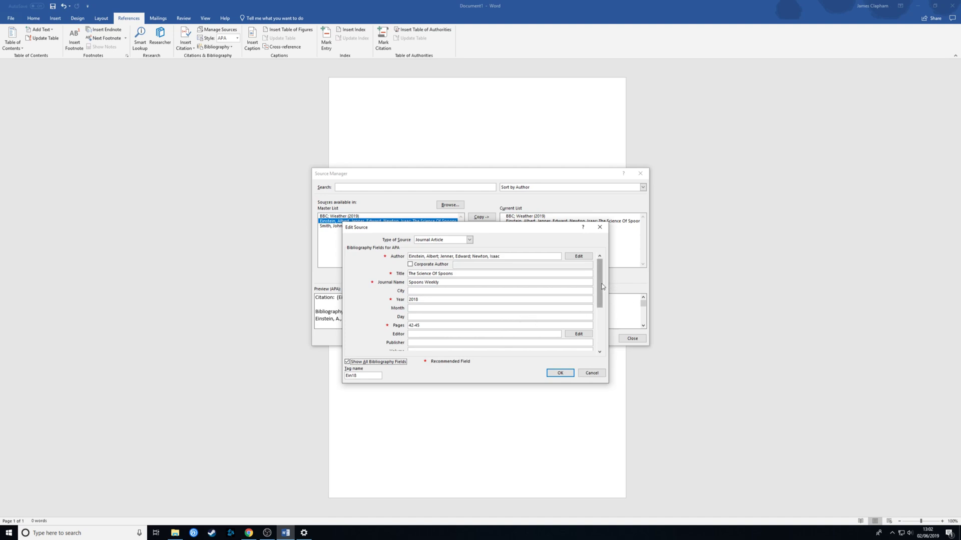
{"action": "scroll", "coordinate": [603, 286], "scroll_direction": "down", "scroll_amount": 1}
{"action": "left_click", "coordinate": [417, 326]}
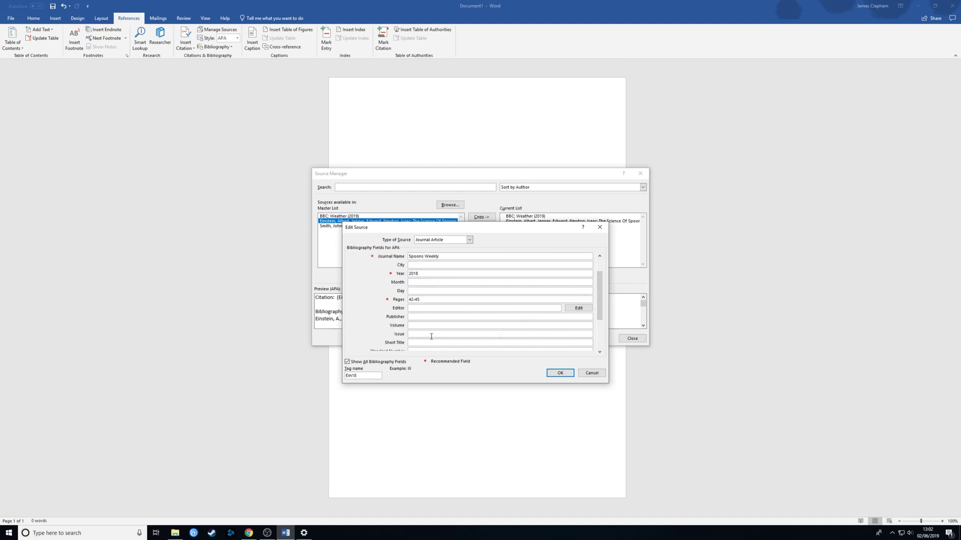
{"action": "type", "text": "3"}
{"action": "left_click", "coordinate": [422, 334]}
{"action": "type", "text": "12"}
{"action": "scroll", "coordinate": [601, 314], "scroll_direction": "down", "scroll_amount": 3}
{"action": "left_click", "coordinate": [560, 373]}
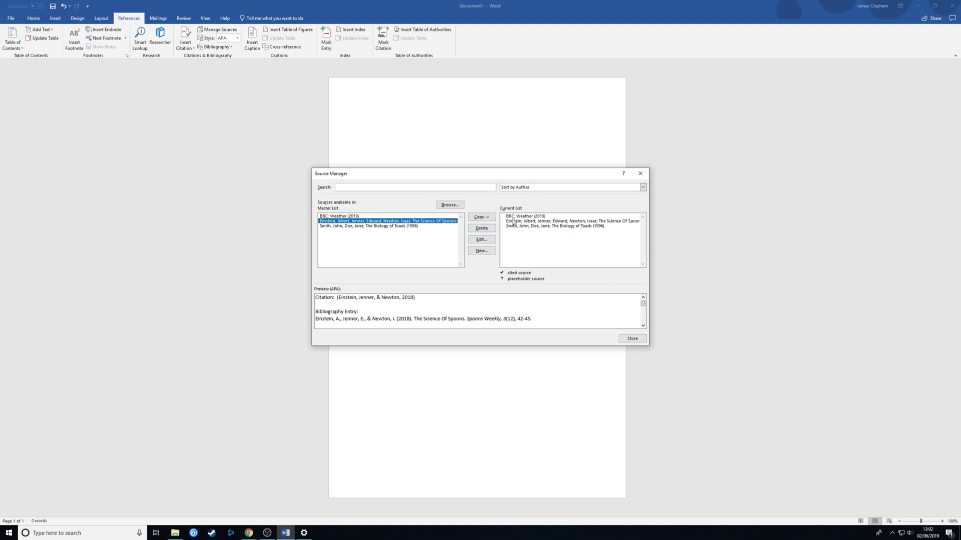
{"action": "left_click", "coordinate": [632, 339]}
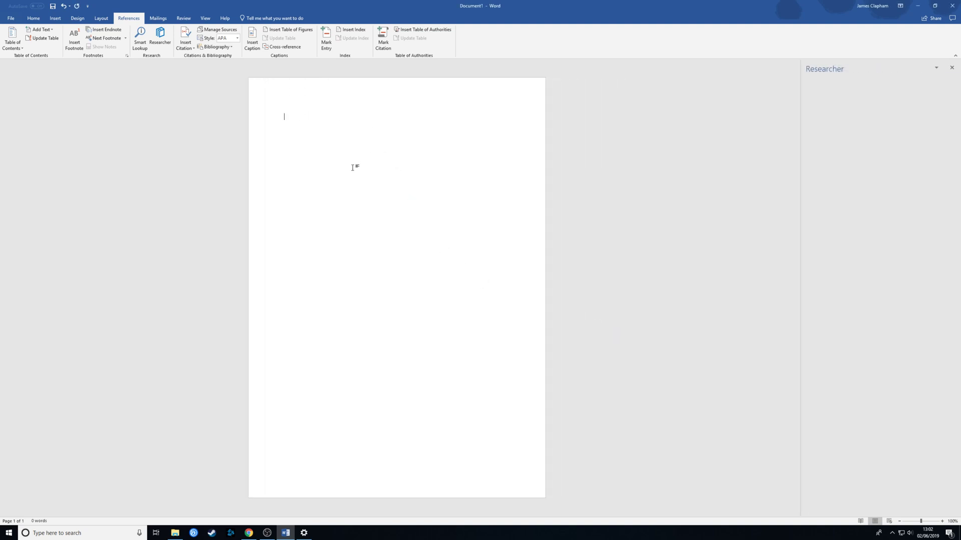
Close the Researcher pane and type a line of random placeholder words on the page
{"action": "left_click", "coordinate": [952, 69]}
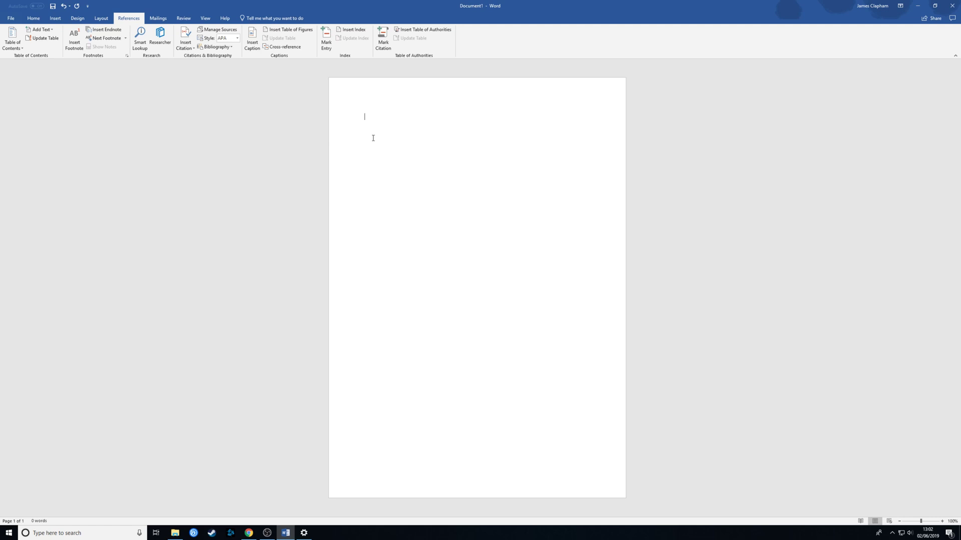
{"action": "type", "text": "Findsnfeksfk kfdmnsfke ckdsmfjep;s fd;lfesopdfl kg"}
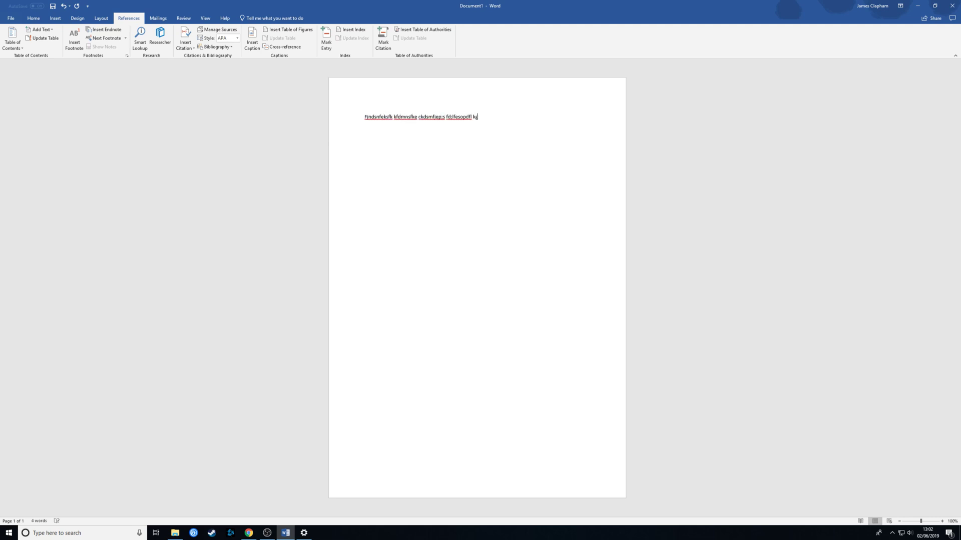
{"action": "type", "text": "rl;sdfgd d;lfew;lkelwf dlkfe;wklered;;;"}
Insert the (Smith & Doe, 1996) citation after the placeholder text
{"action": "left_click", "coordinate": [187, 50]}
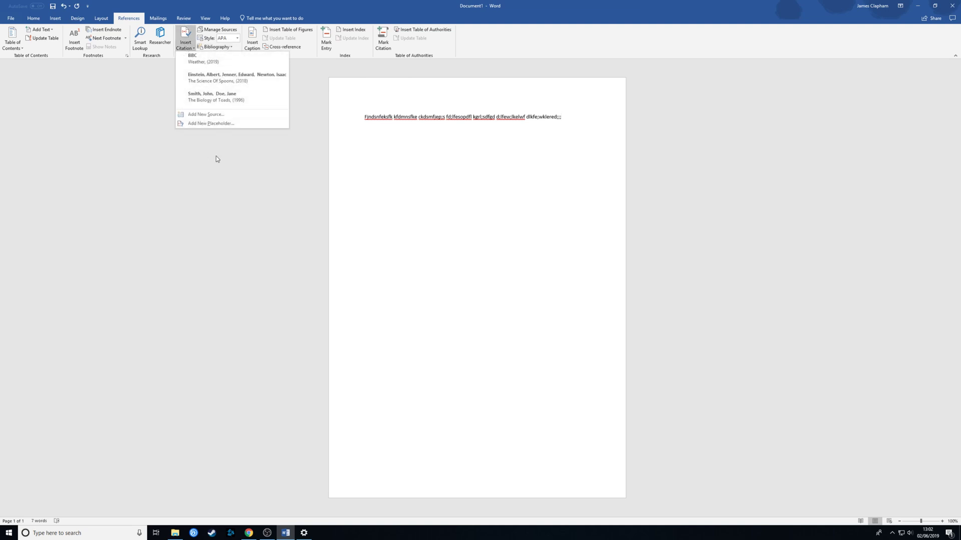
{"action": "left_click", "coordinate": [221, 101]}
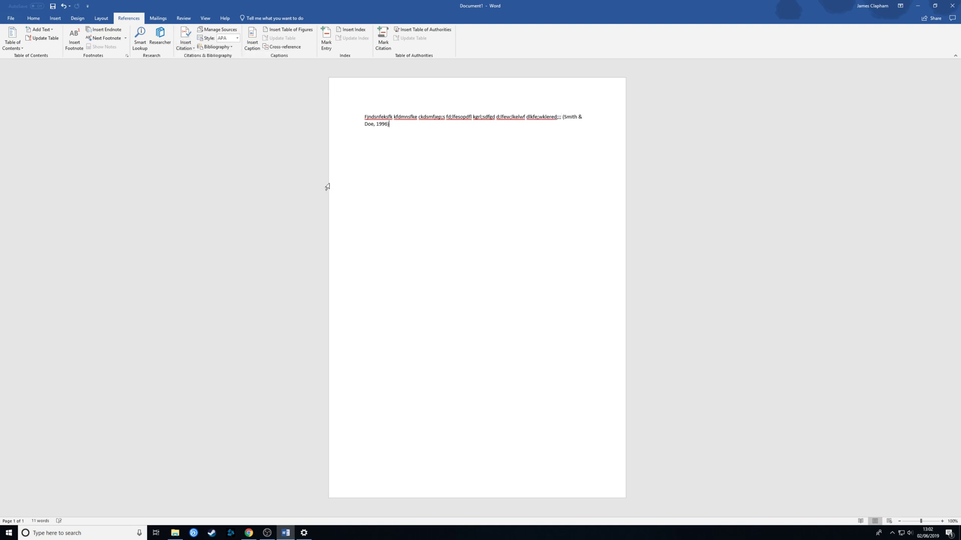
{"action": "left_click", "coordinate": [238, 39]}
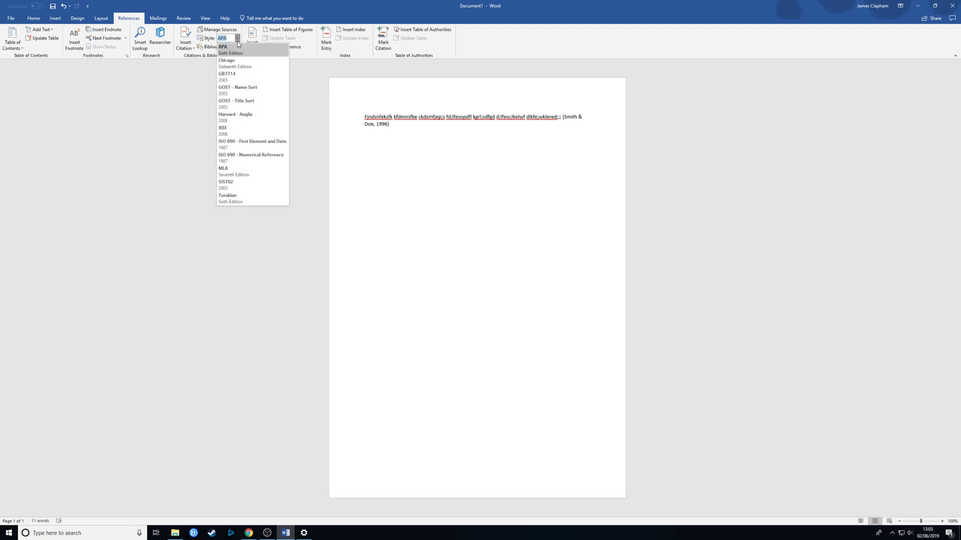
Switch the citation style to Harvard - Anglia and continue typing filler after the citation
{"action": "left_click", "coordinate": [239, 118]}
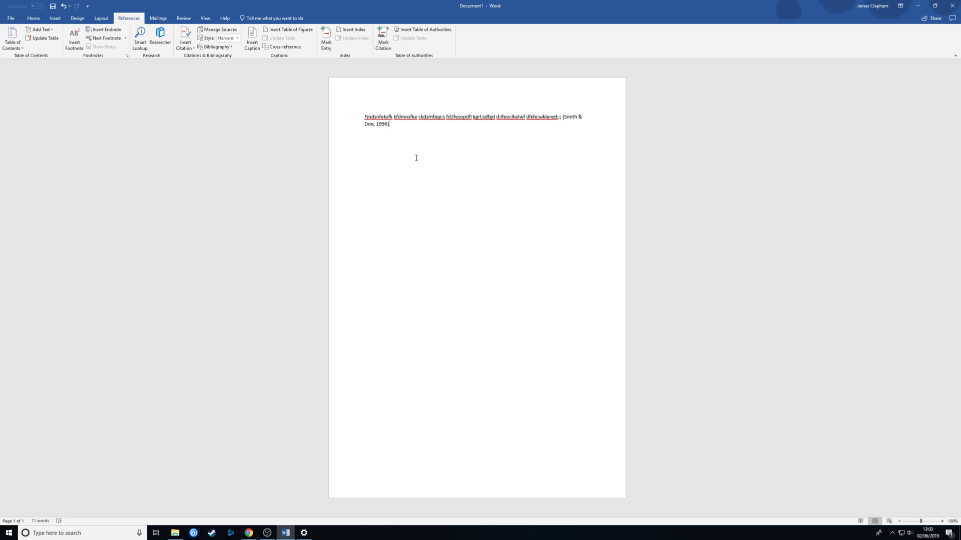
{"action": "type", "text": "kdsfjkdsfkj"}
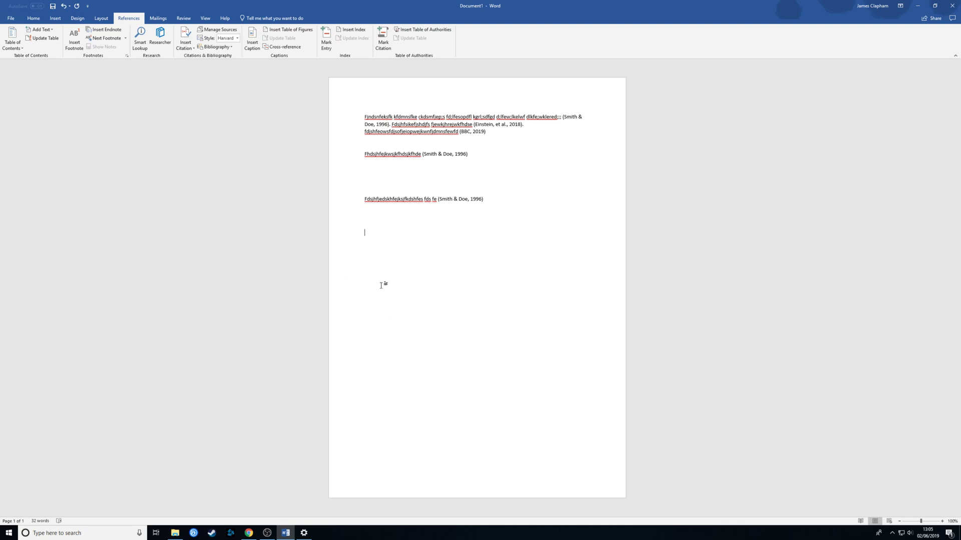
Insert the built-in References bibliography listing the BBC, Einstein and Smith & Doe sources
{"action": "left_click", "coordinate": [232, 48]}
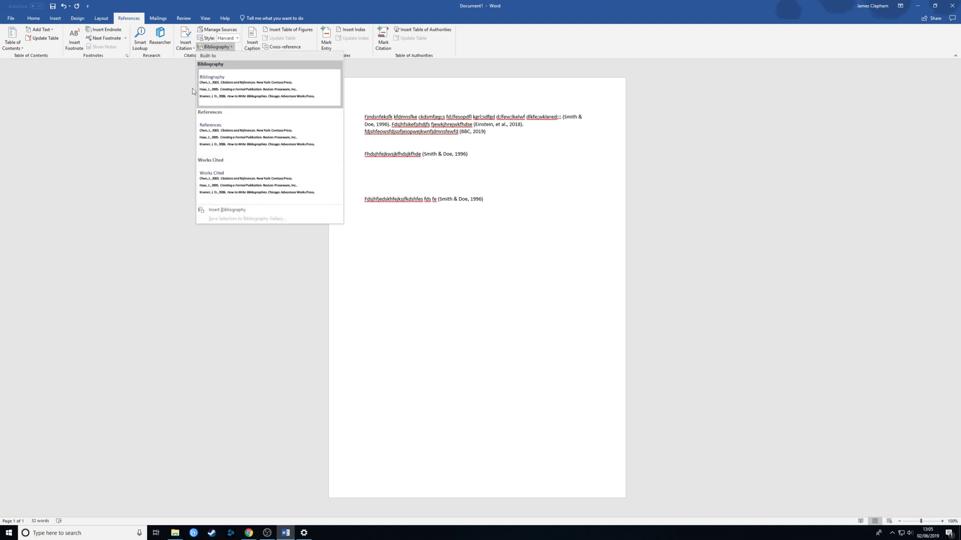
{"action": "left_click", "coordinate": [236, 134]}
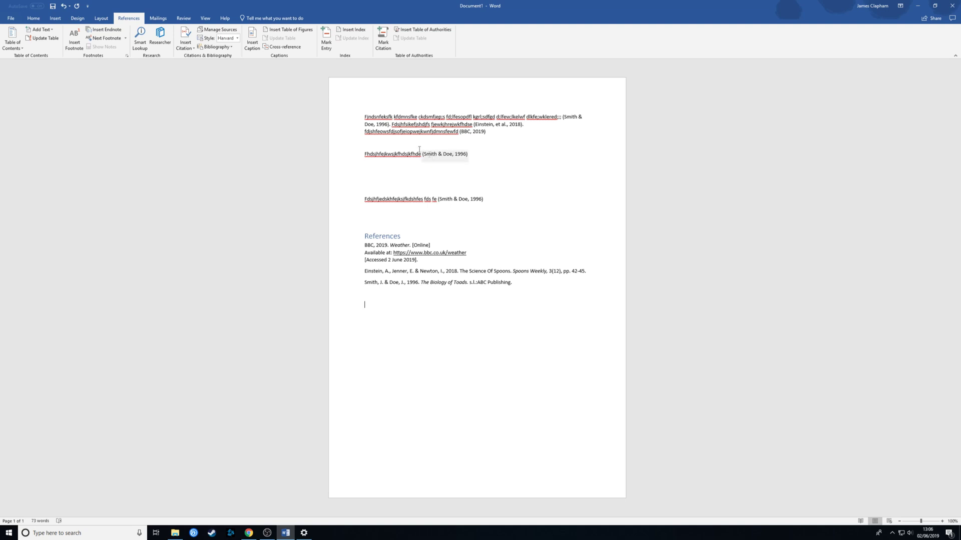
Change the Smith & Doe source's year to 1986, updating it in both source lists
{"action": "left_click", "coordinate": [216, 30]}
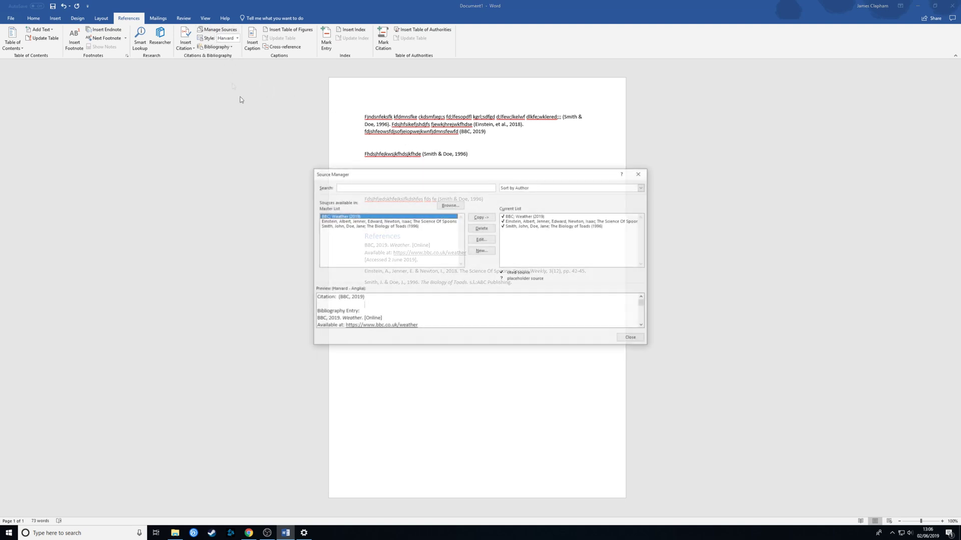
{"action": "left_click", "coordinate": [353, 226]}
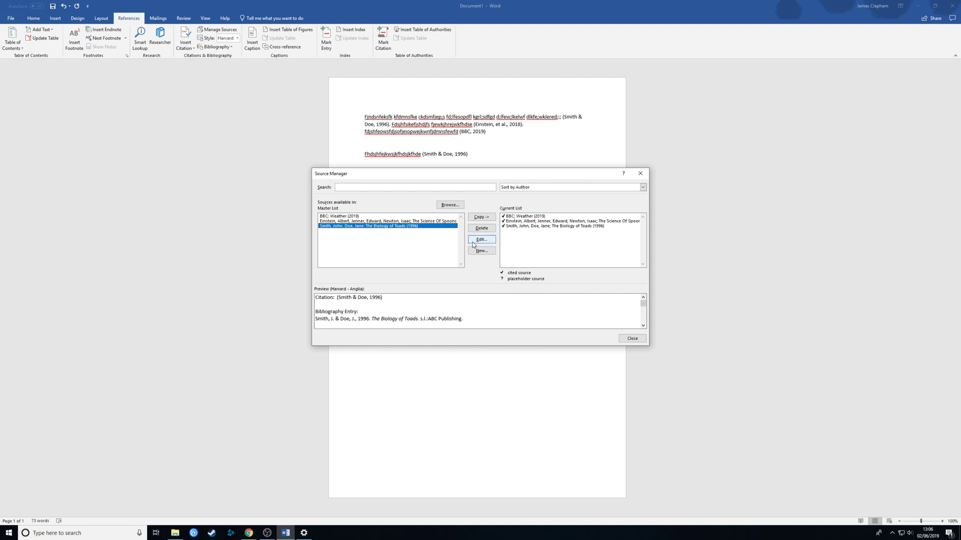
{"action": "left_click", "coordinate": [488, 242]}
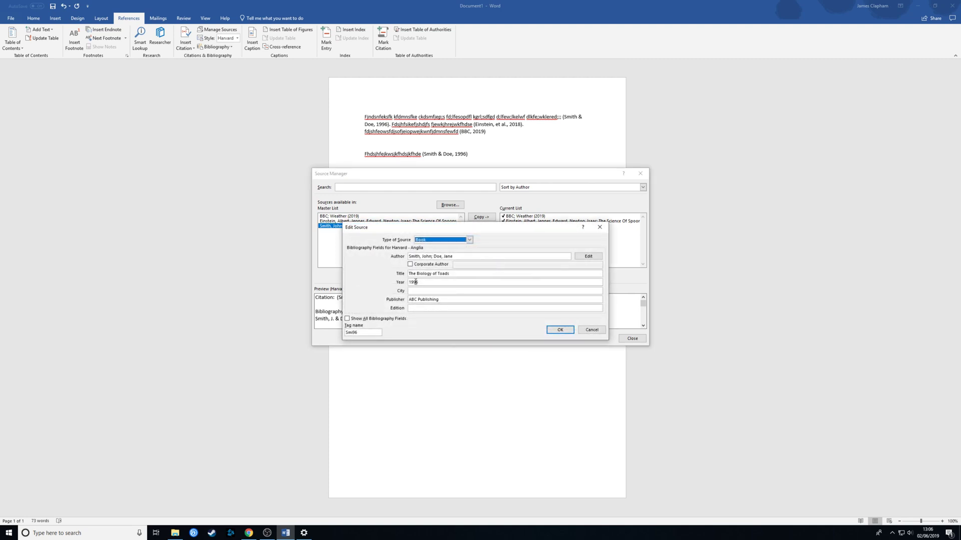
{"action": "left_click", "coordinate": [415, 281]}
{"action": "left_click", "coordinate": [558, 330]}
{"action": "left_click", "coordinate": [454, 289]}
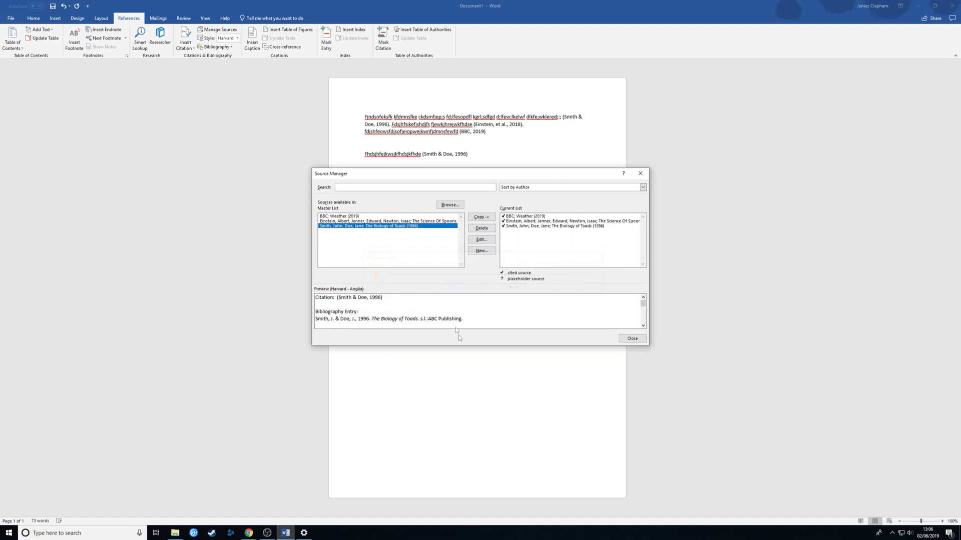
{"action": "left_click", "coordinate": [631, 338]}
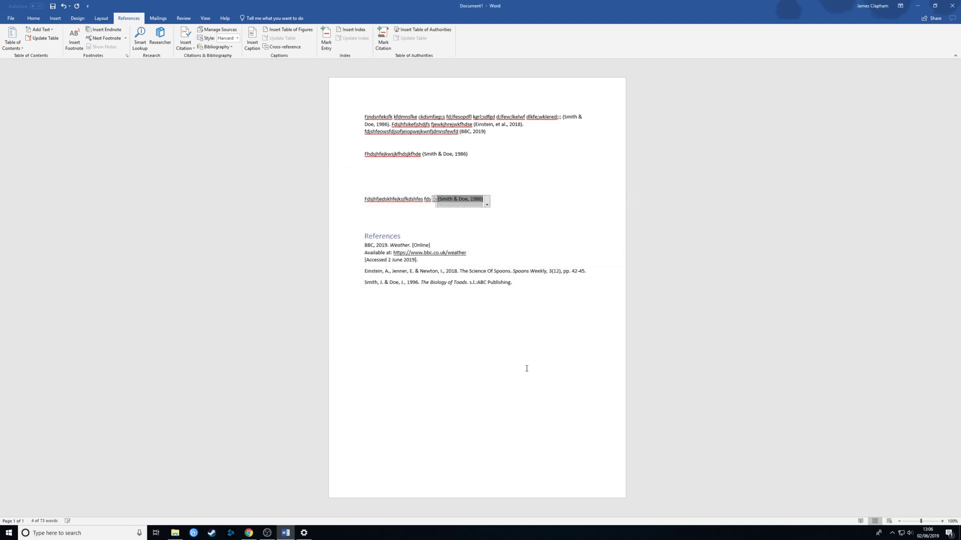
{"action": "left_click", "coordinate": [546, 210]}
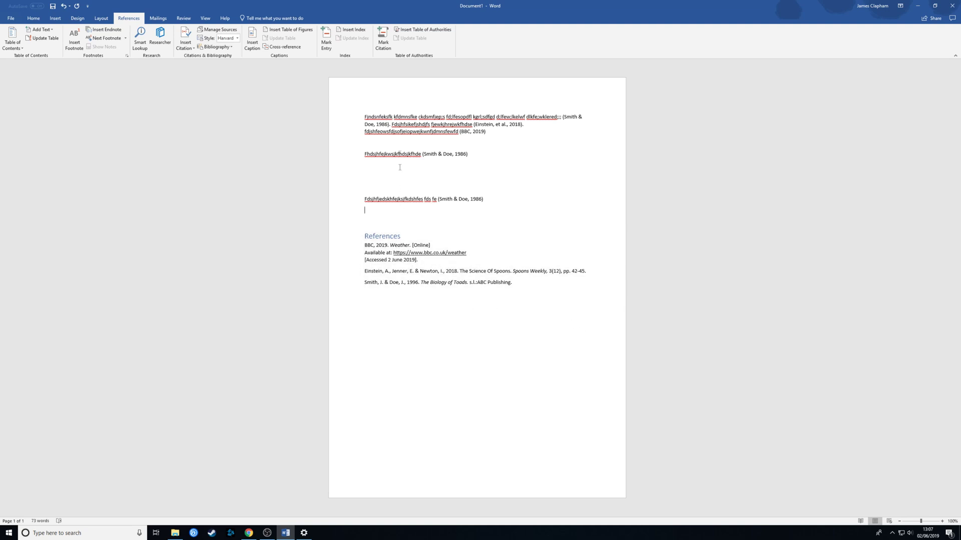
Update the References bibliography so the Smith & Doe entry shows 1986
{"action": "left_click", "coordinate": [395, 235]}
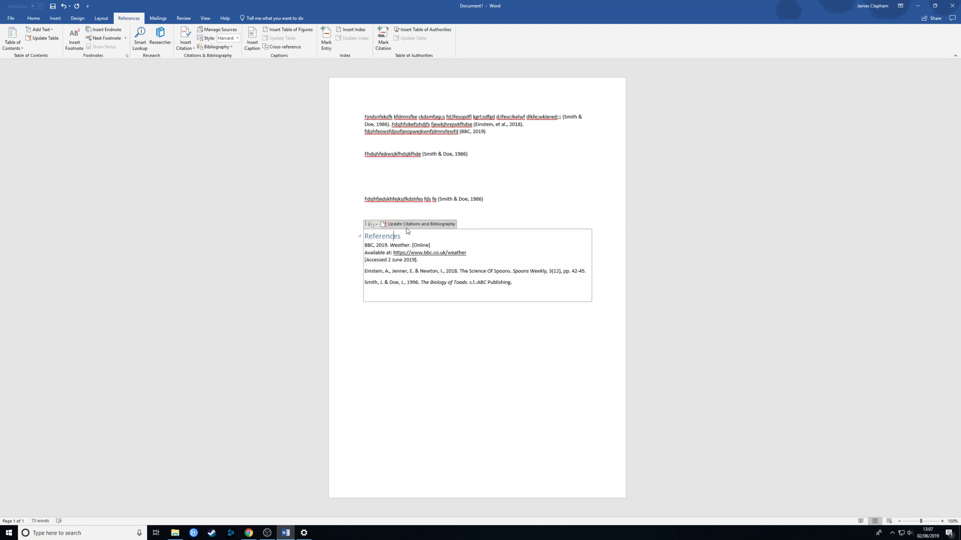
{"action": "left_click", "coordinate": [409, 226]}
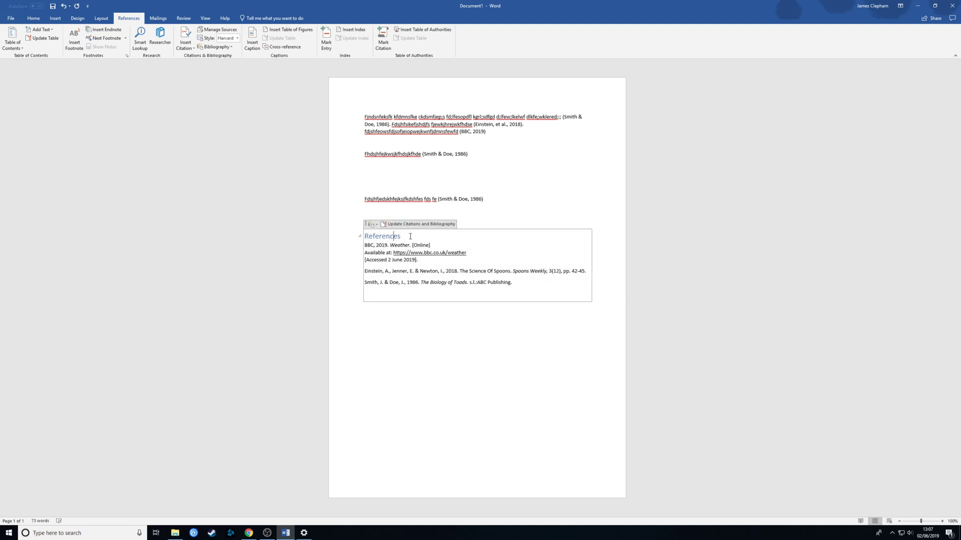